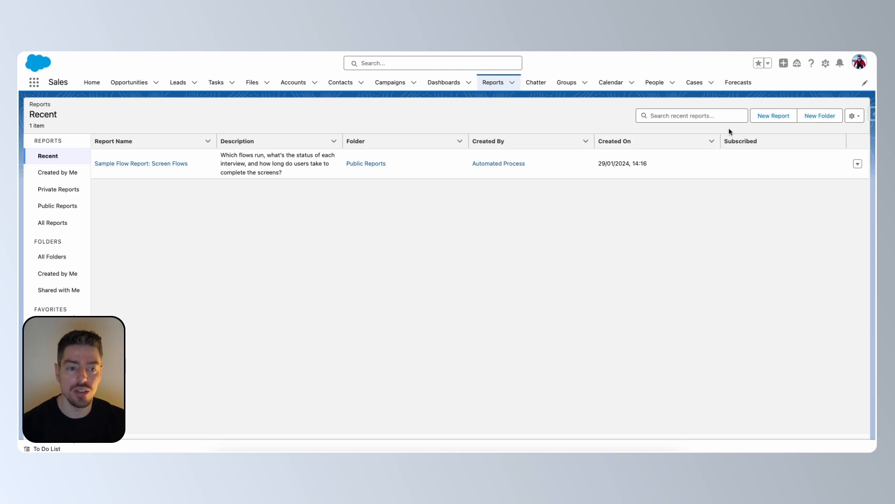
Step: Create a new report and select the Contacts & Accounts report type in the Accounts & Contacts category
left_click(763, 122)
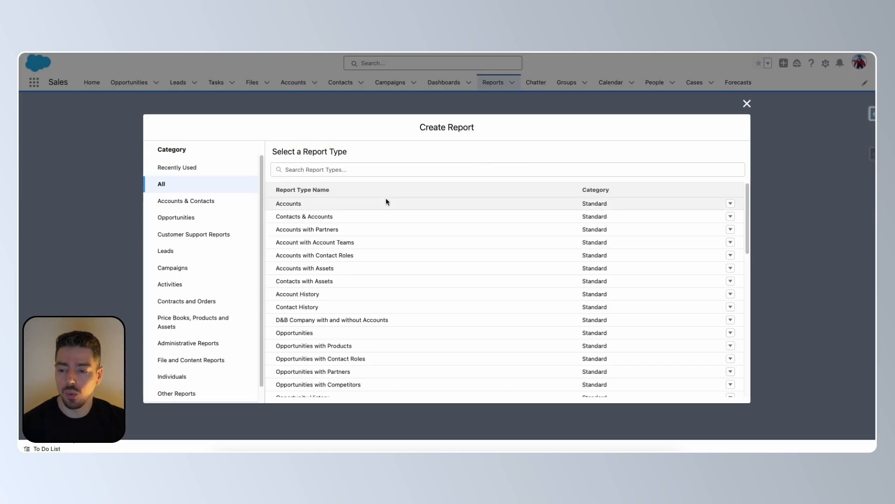
left_click(212, 202)
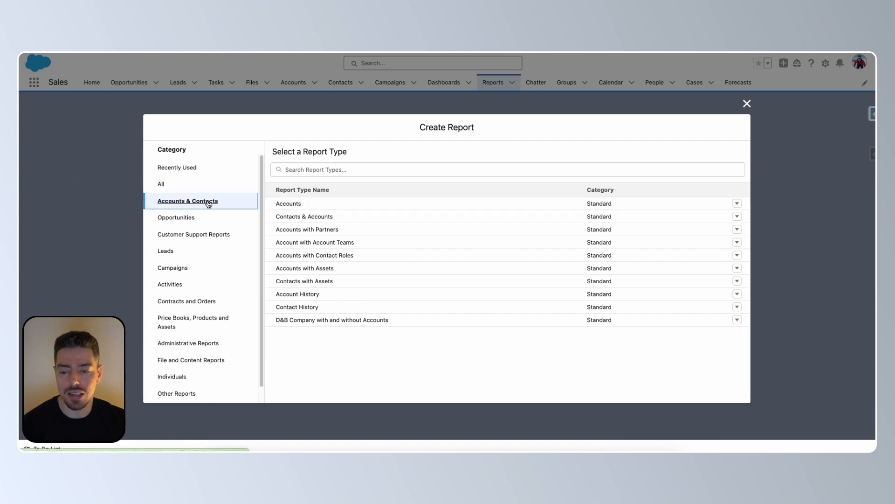
left_click(327, 217)
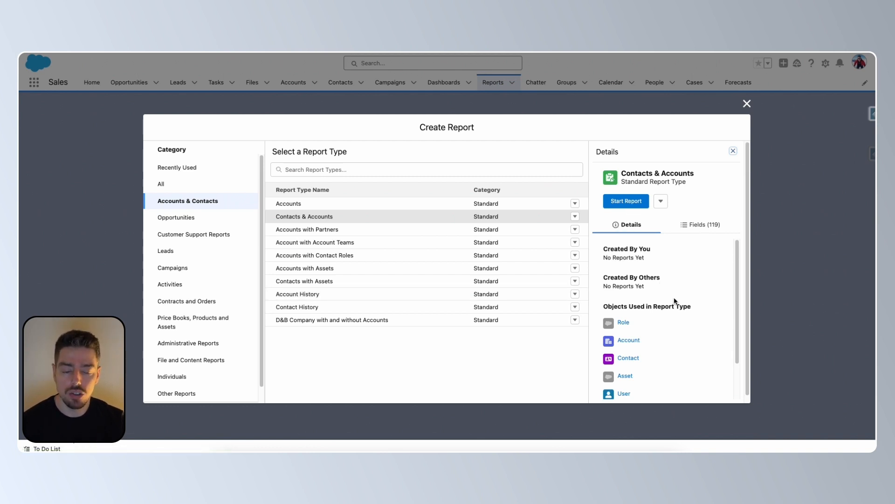
Step: Examine the objects used in the Contacts & Accounts report type and its available fields
scroll(675, 301, "down", 2)
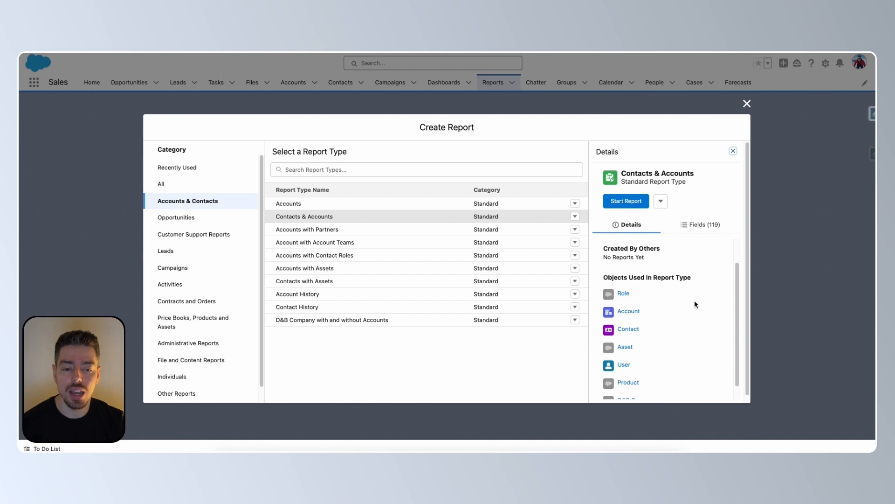
scroll(695, 304, "down", 1)
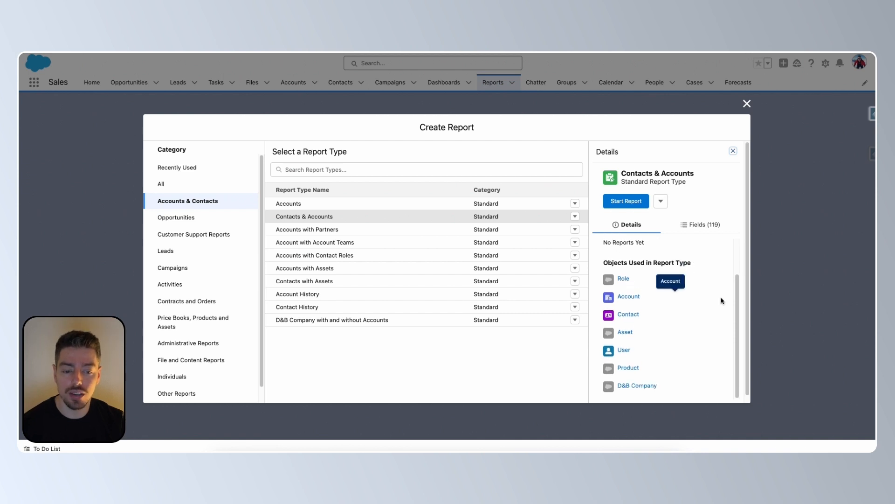
scroll(721, 302, "down", 1)
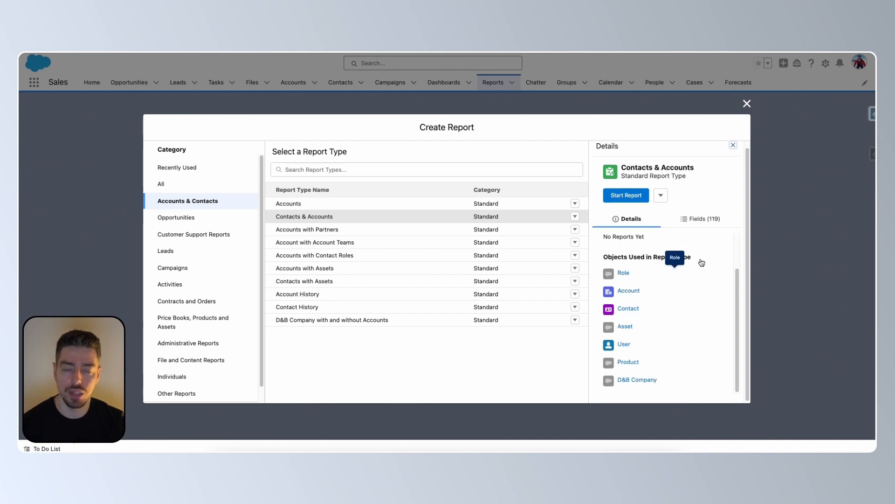
left_click(702, 220)
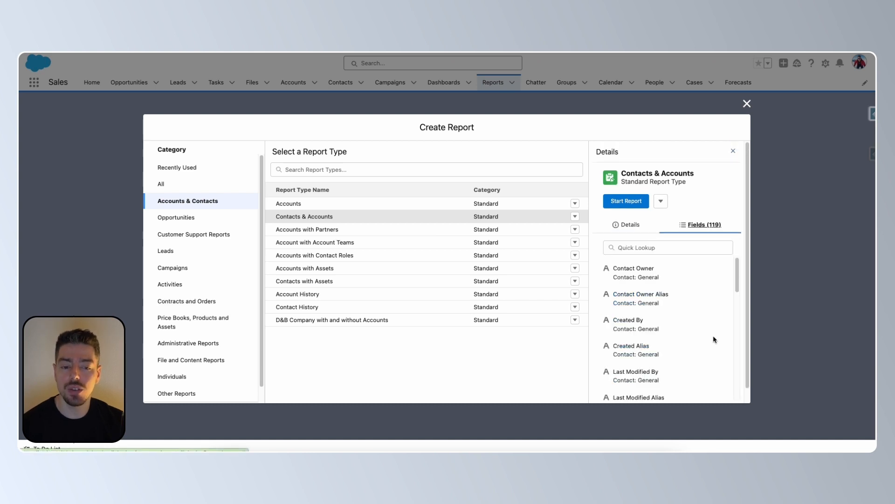
scroll(715, 334, "down", 3)
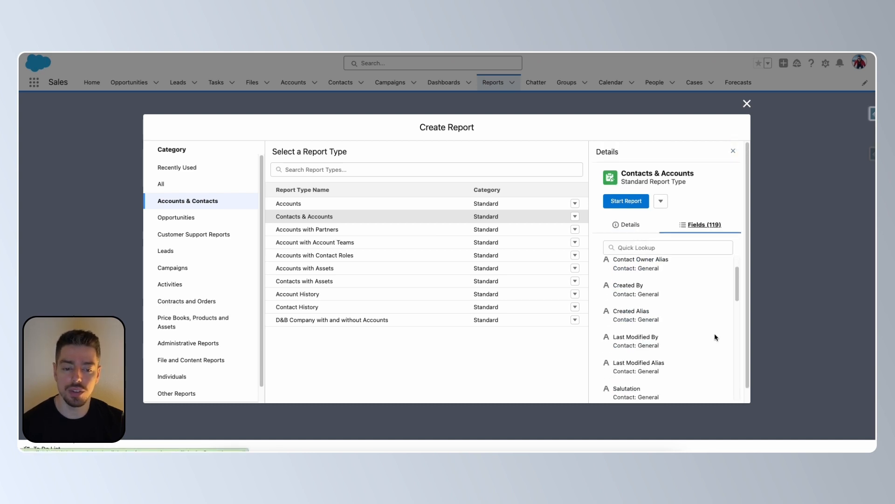
scroll(716, 337, "down", 1)
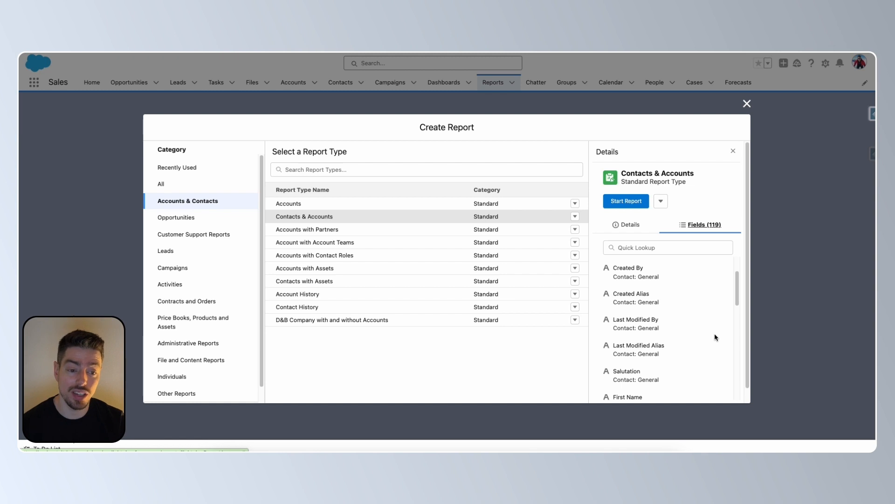
scroll(715, 334, "down", 3)
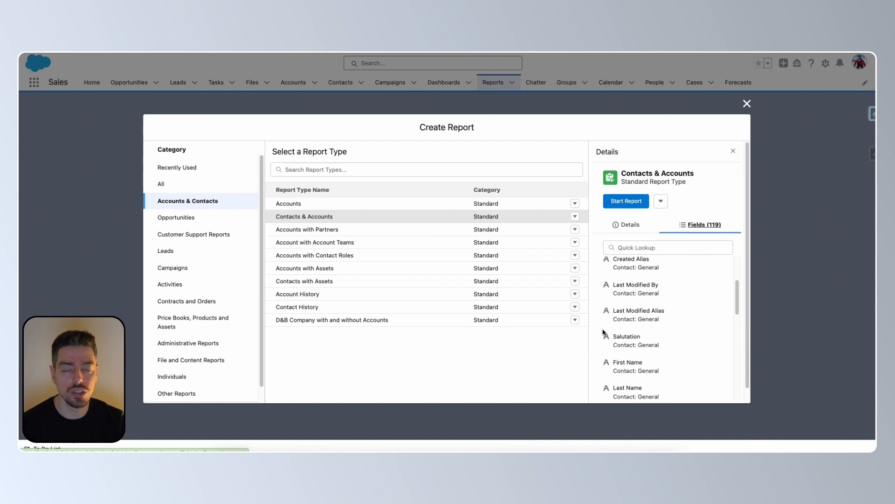
Step: Start the Contacts & Accounts report and set its Show Me filter to All accounts
left_click(616, 207)
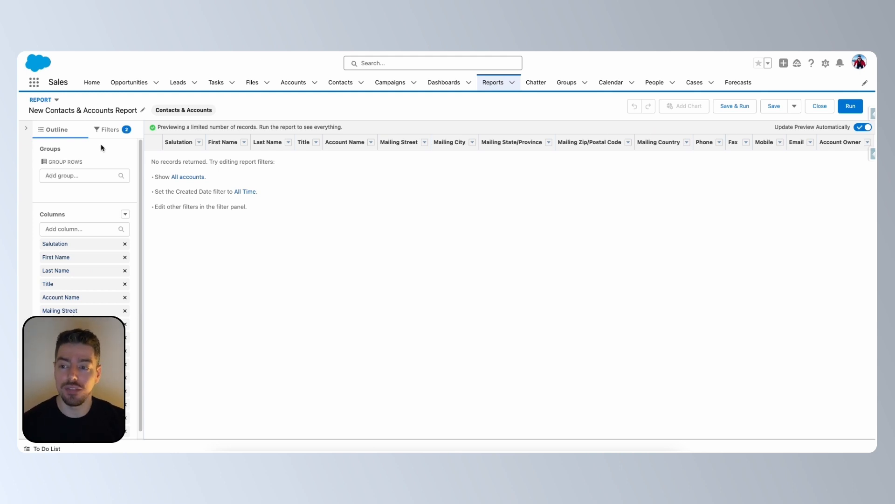
left_click(107, 131)
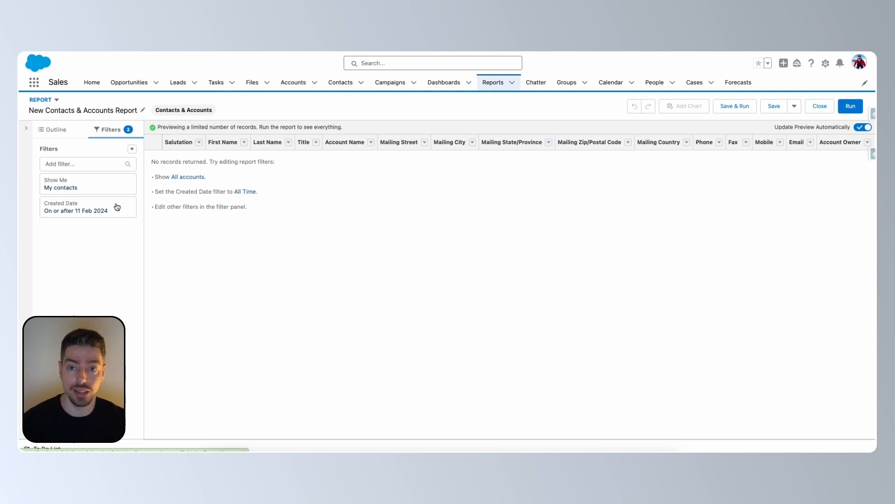
left_click(89, 191)
left_click(242, 195)
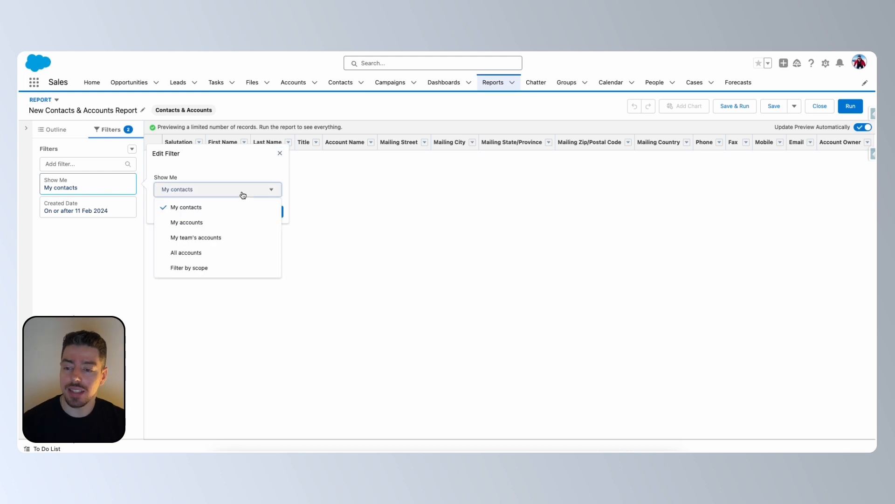
left_click(252, 252)
left_click(270, 212)
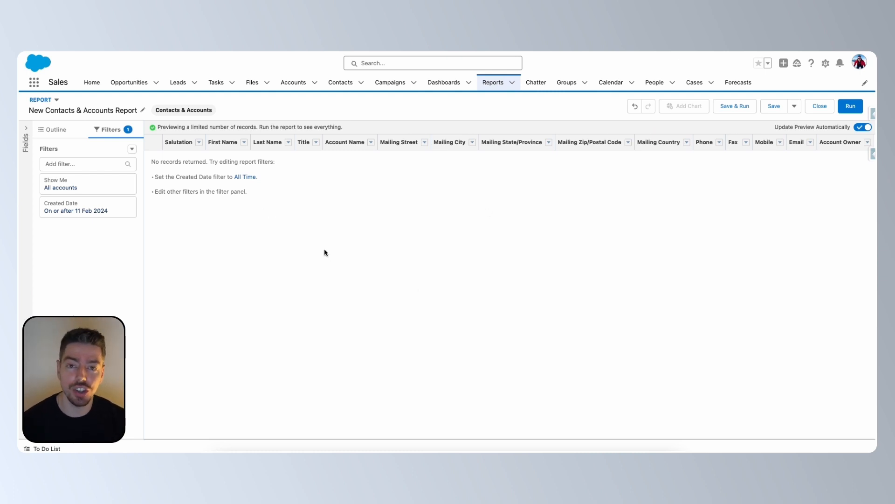
Step: Set the Created Date filter's range to All Time and look through the previewed records
left_click(109, 214)
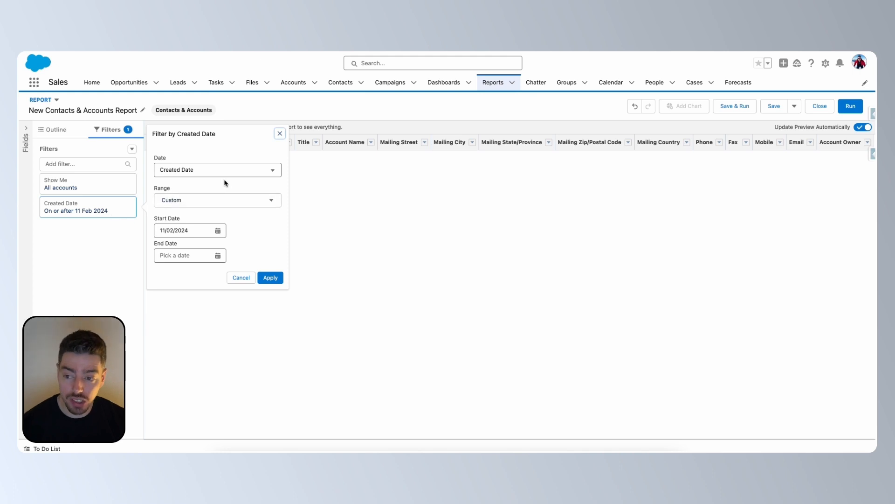
left_click(246, 206)
left_click(243, 214)
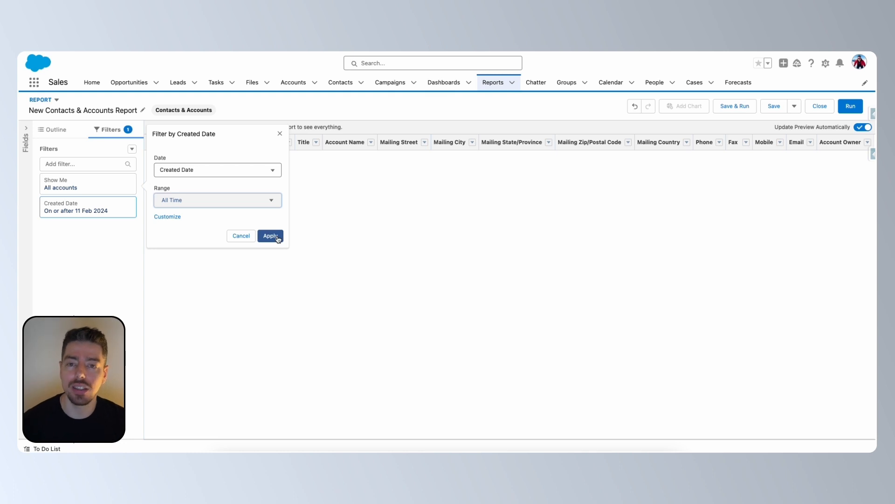
left_click(277, 237)
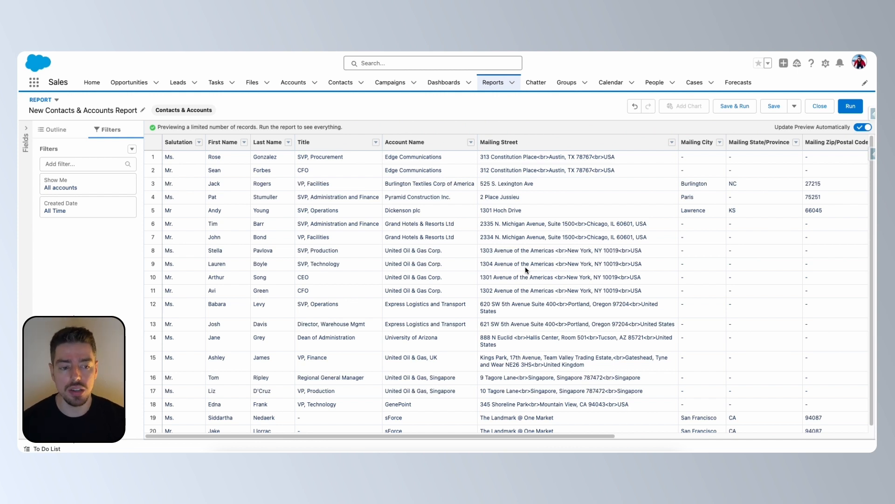
scroll(525, 266, "down", 1)
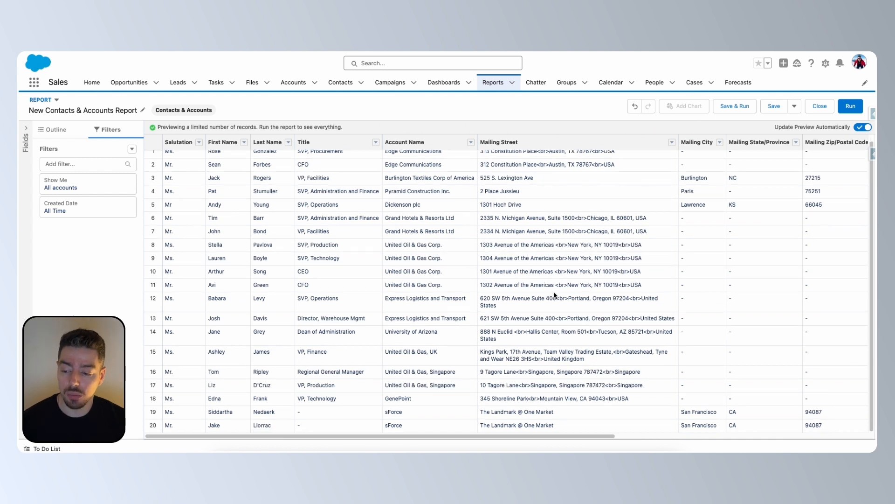
scroll(659, 327, "up", 1)
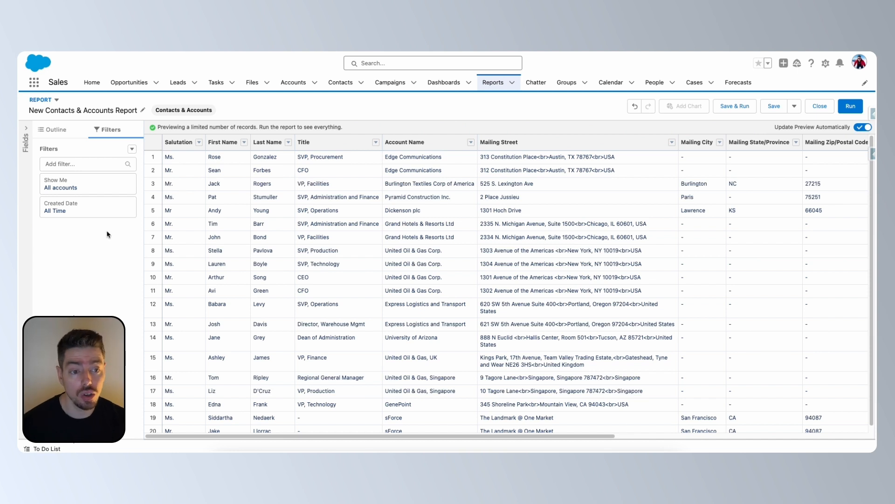
Step: Set the Created Date filter's range to 2 FY Ago
left_click(100, 214)
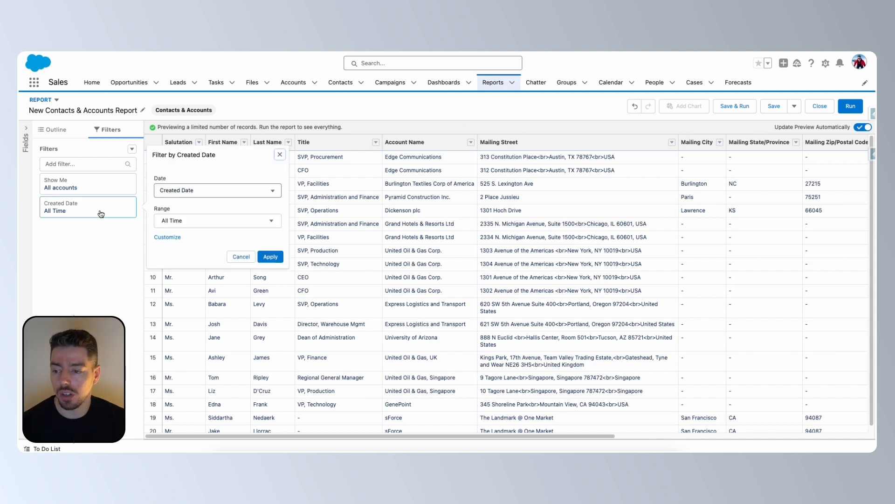
left_click(226, 226)
scroll(239, 261, "down", 3)
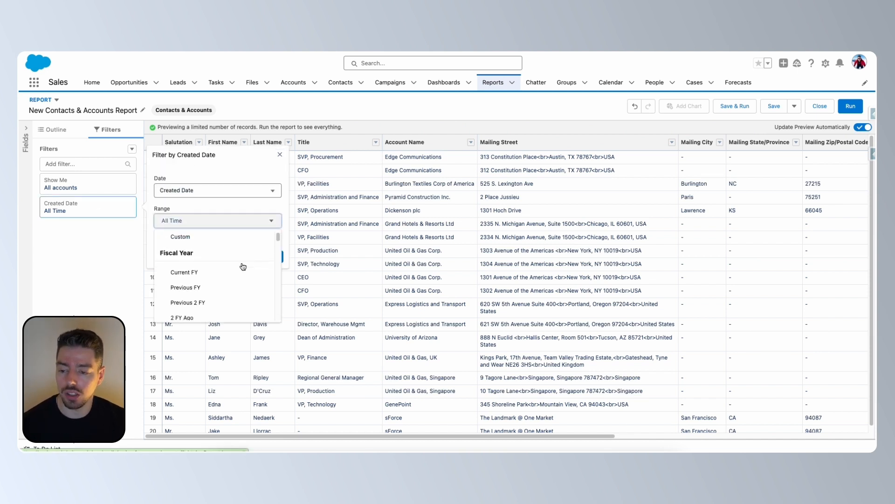
scroll(240, 266, "up", 2)
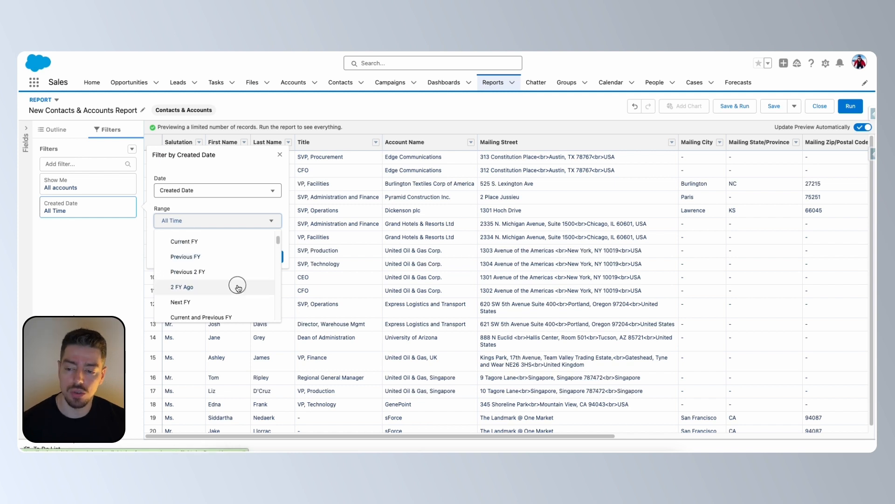
left_click(238, 288)
left_click(273, 258)
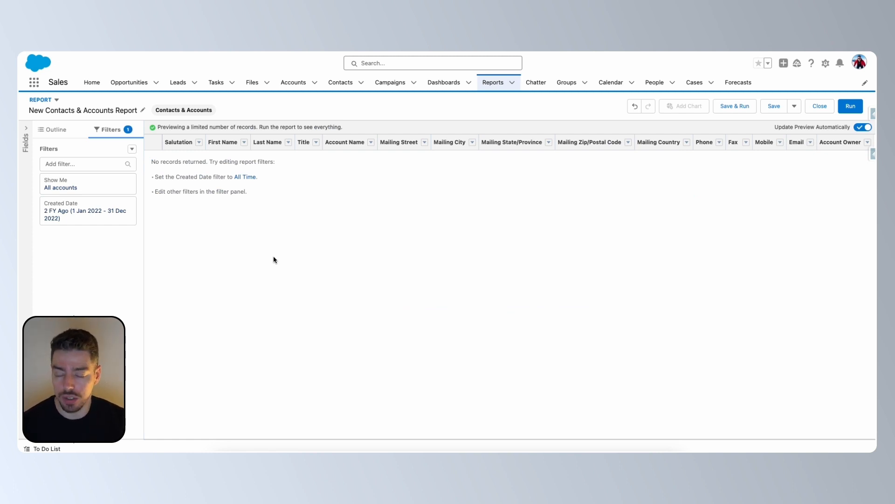
Step: Return the Created Date range to All Time with automatic preview updates temporarily turned off, refreshing the preview manually
left_click(863, 128)
left_click(108, 216)
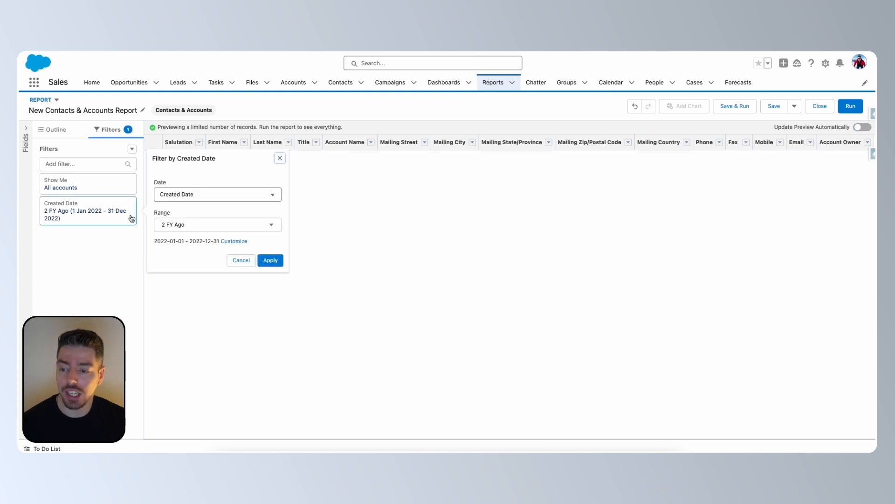
left_click(206, 225)
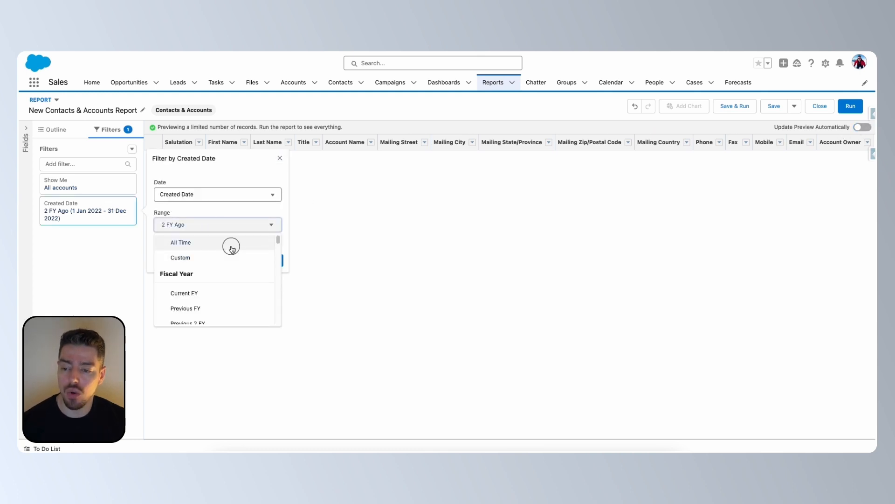
left_click(230, 243)
left_click(275, 260)
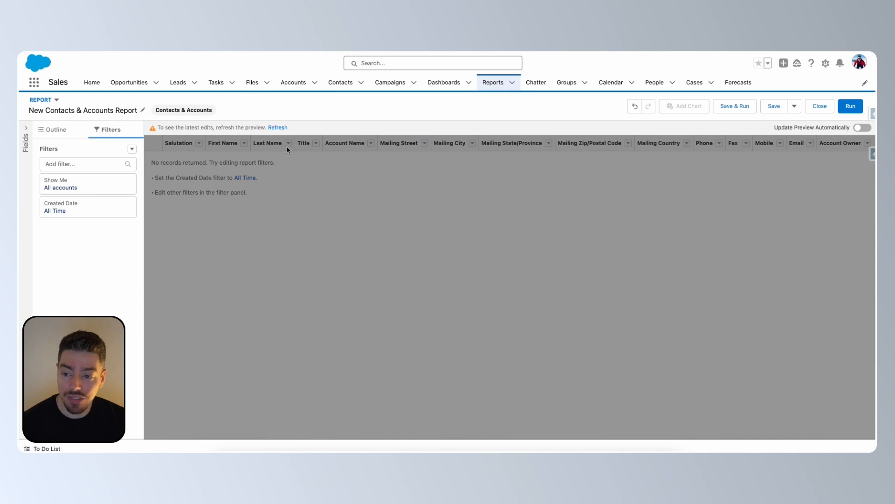
left_click(279, 128)
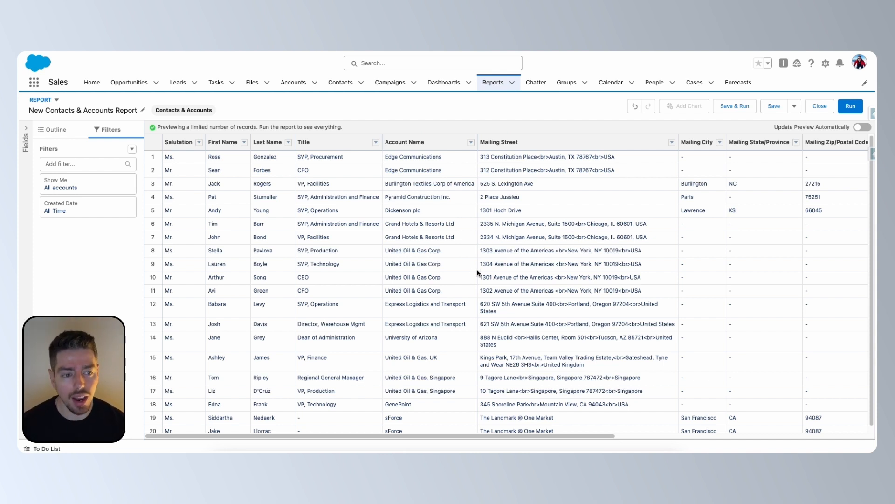
left_click(861, 130)
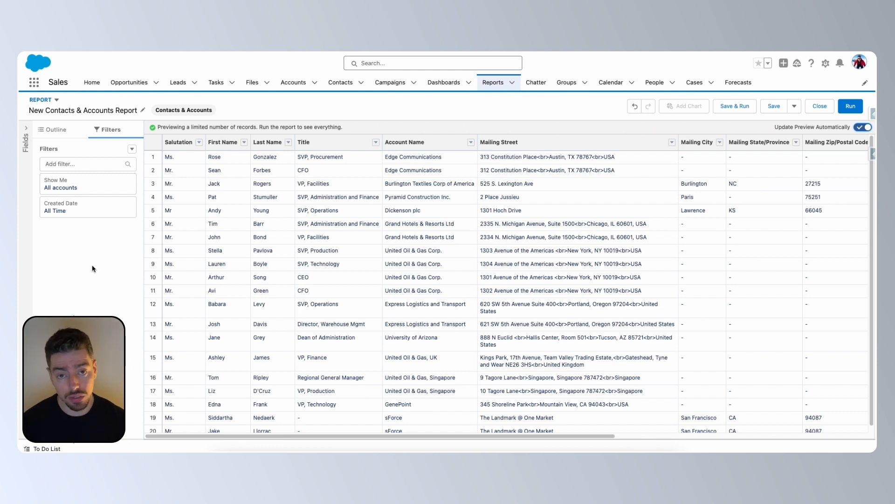
Step: Browse the fields available for adding another report filter
left_click(79, 162)
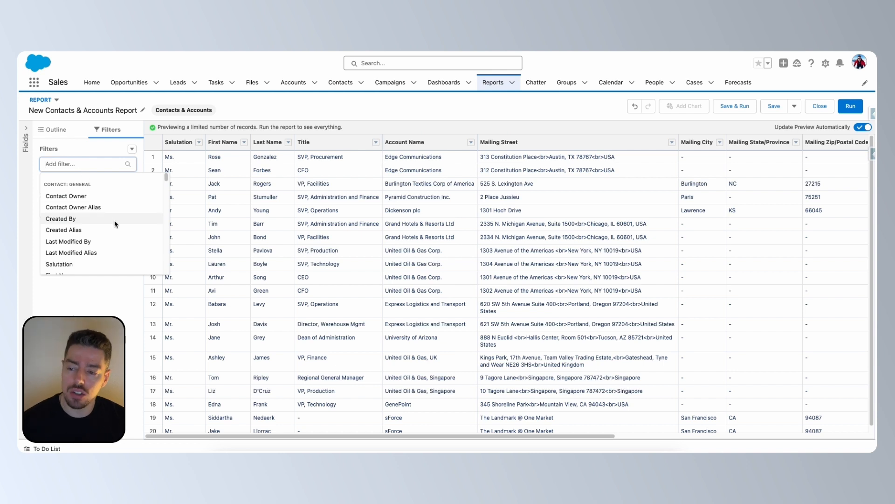
scroll(114, 223, "down", 1)
scroll(116, 226, "down", 1)
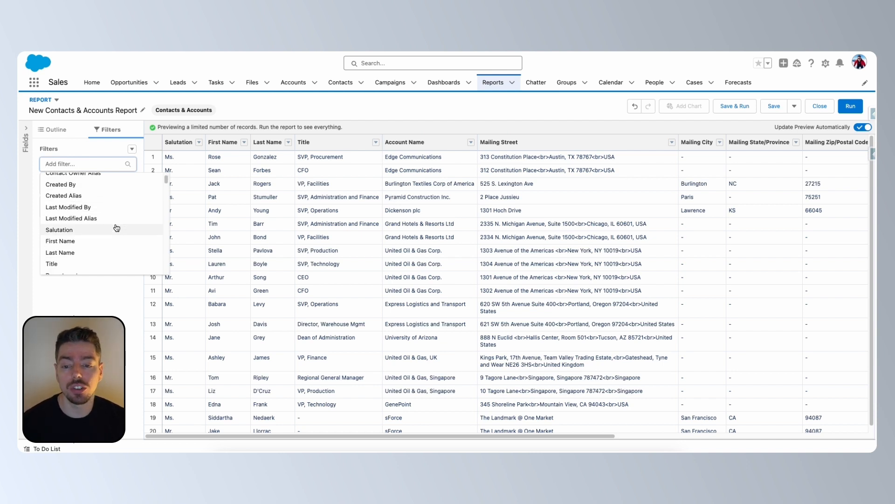
left_click(96, 310)
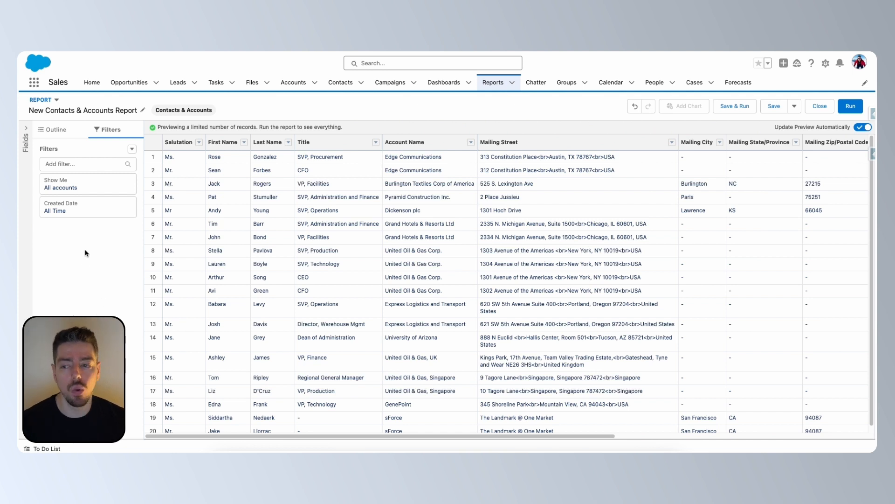
Step: Group the report rows by Account Name
left_click(57, 131)
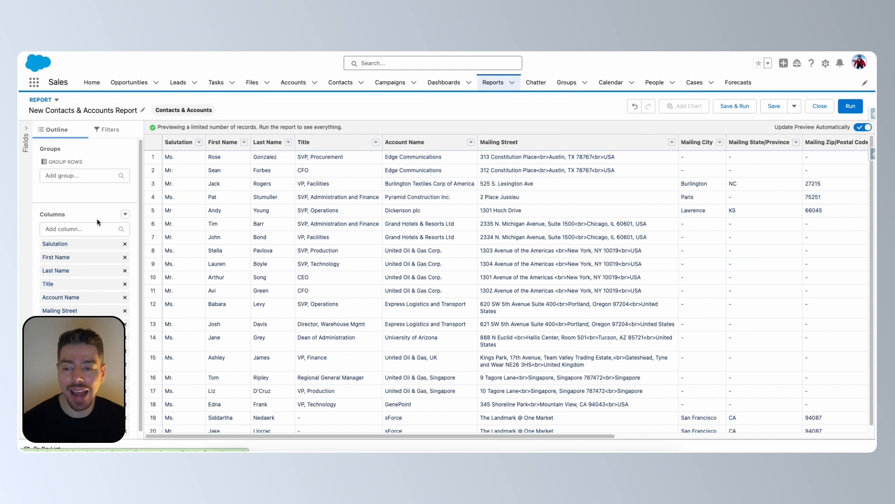
scroll(95, 250, "down", 1)
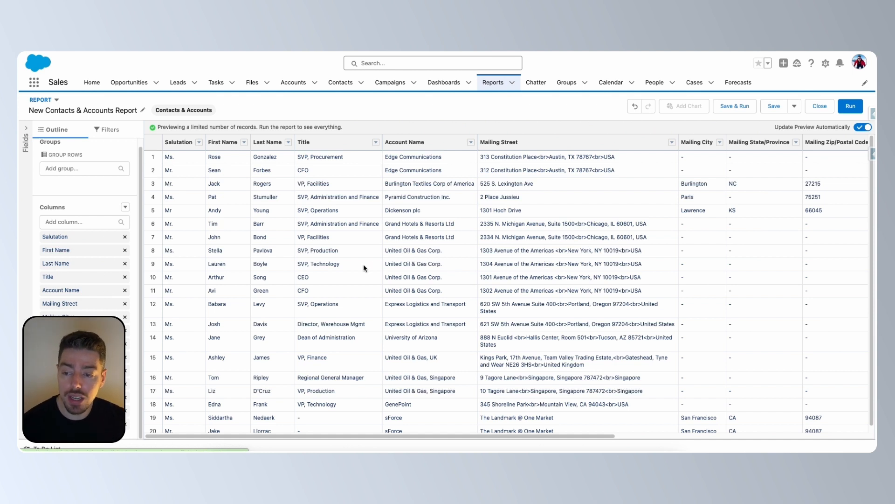
left_click(82, 168)
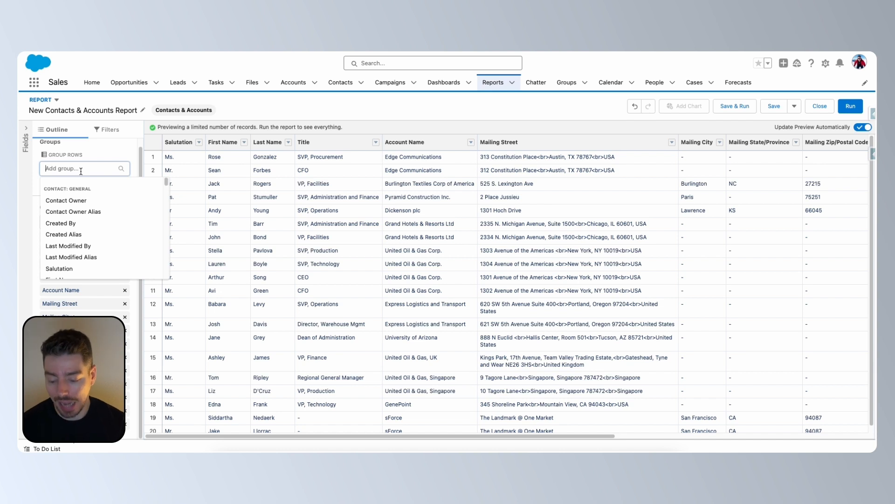
type("account")
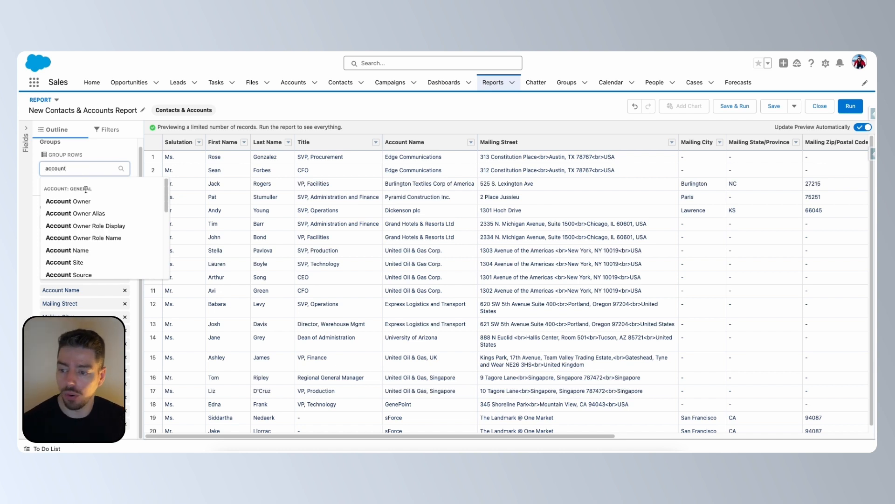
left_click(102, 252)
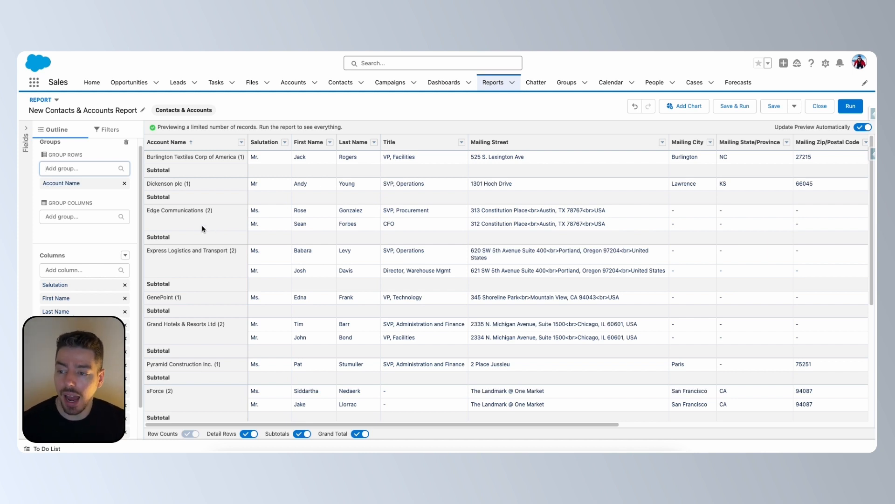
Step: Remove the Account Name row grouping and add Account Name back as a report column
left_click(125, 185)
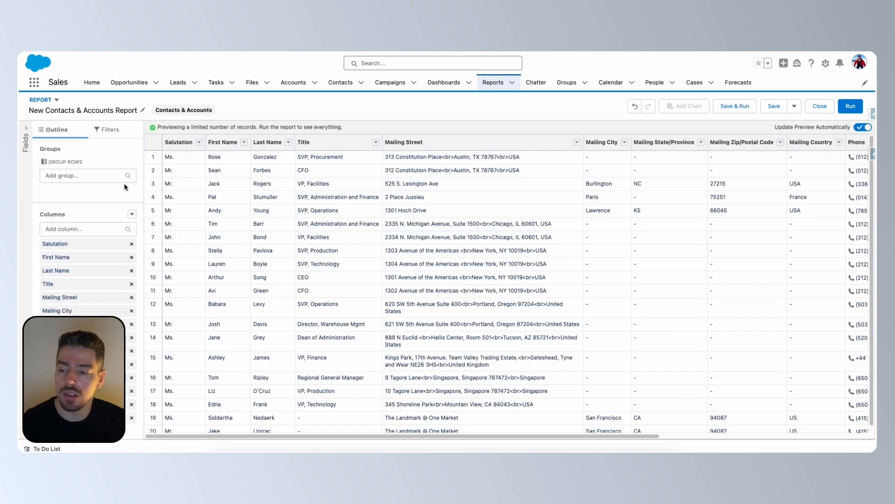
left_click(101, 228)
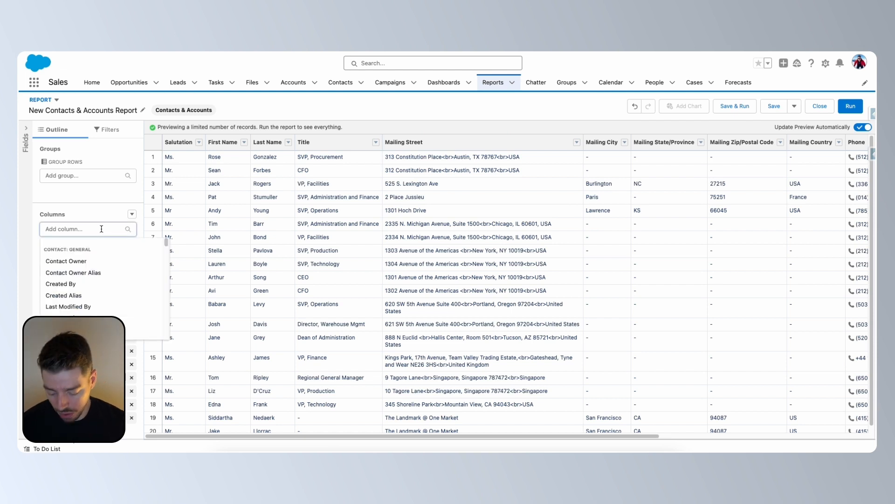
type("account")
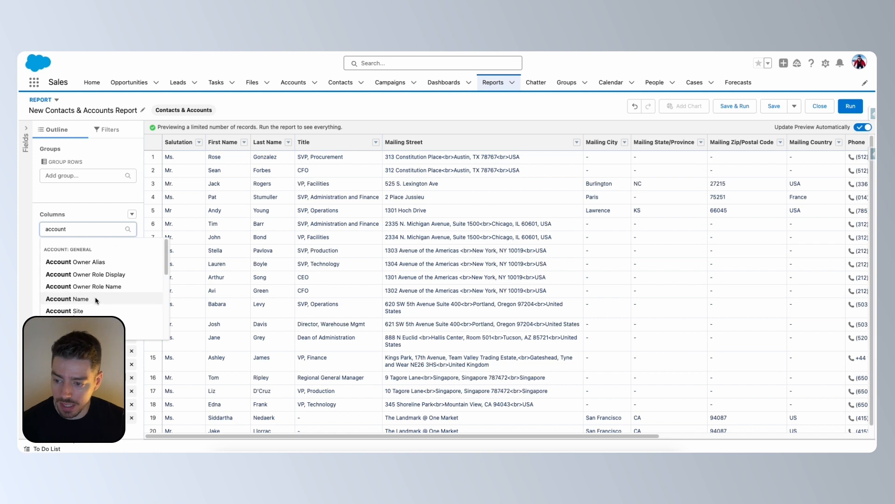
left_click(95, 300)
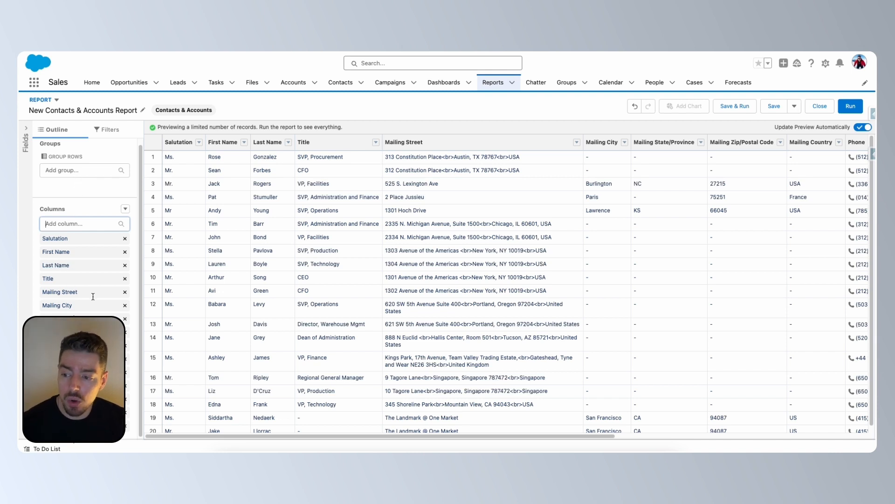
Step: Move the Account Name field from the report's columns into the row groups
left_click(88, 172)
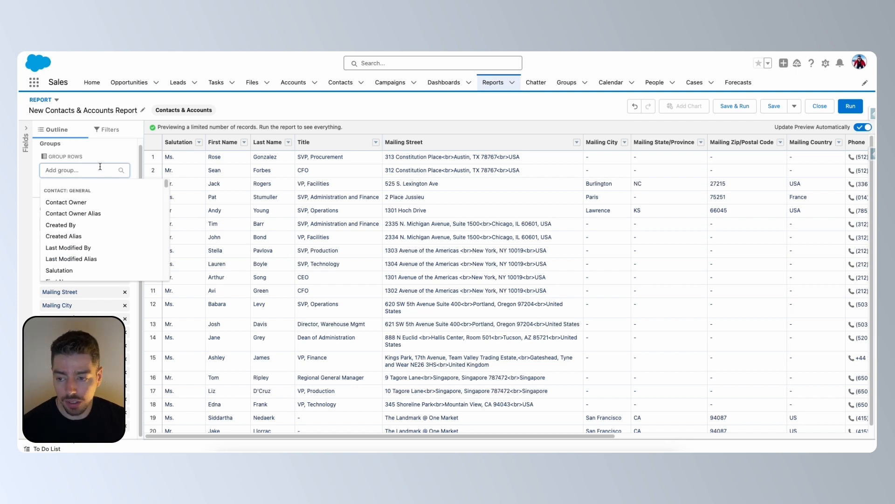
key("Escape")
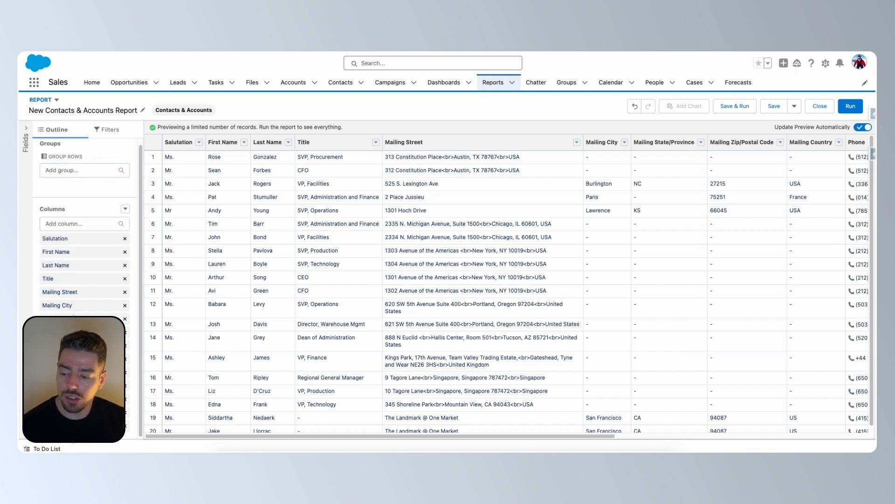
left_click_drag(61, 299, 79, 188)
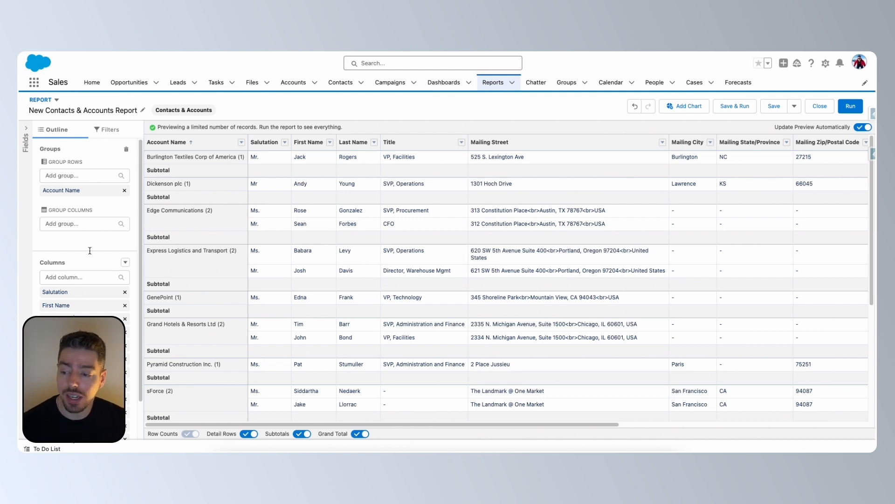
Step: Show the full field list and place the contact's Fax field between the Salutation and First Name columns
left_click(92, 278)
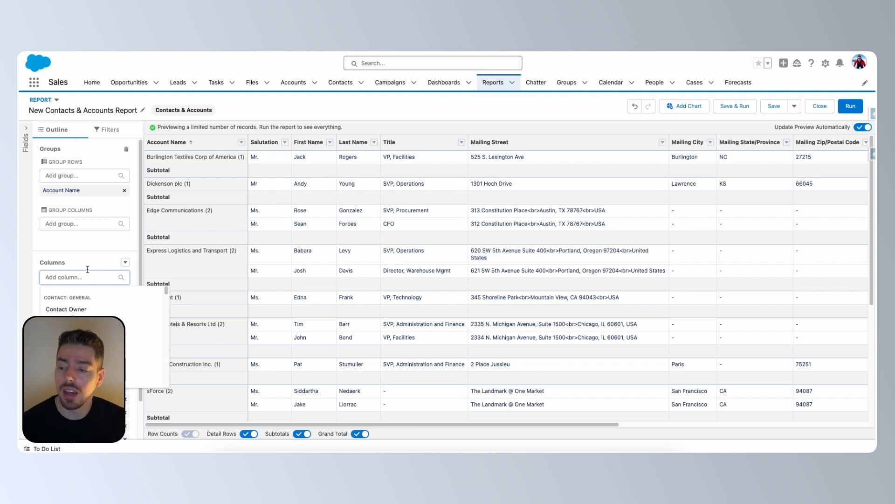
left_click(95, 260)
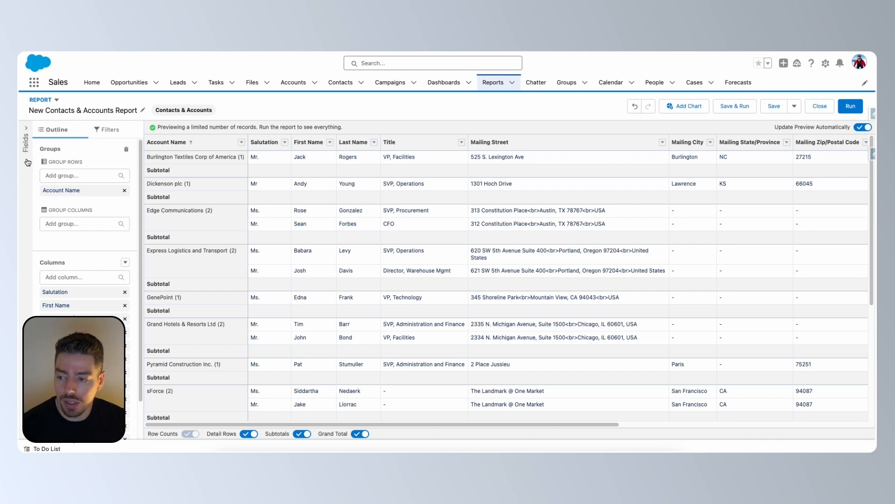
left_click(26, 129)
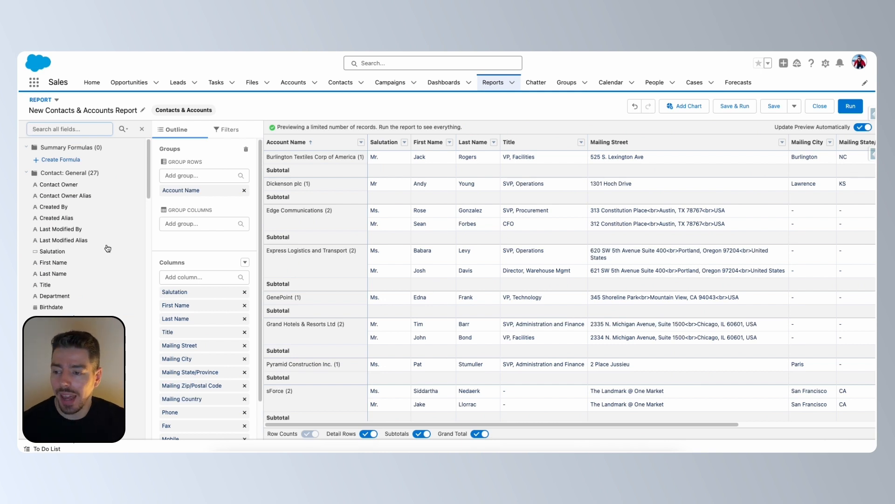
scroll(108, 248, "down", 5)
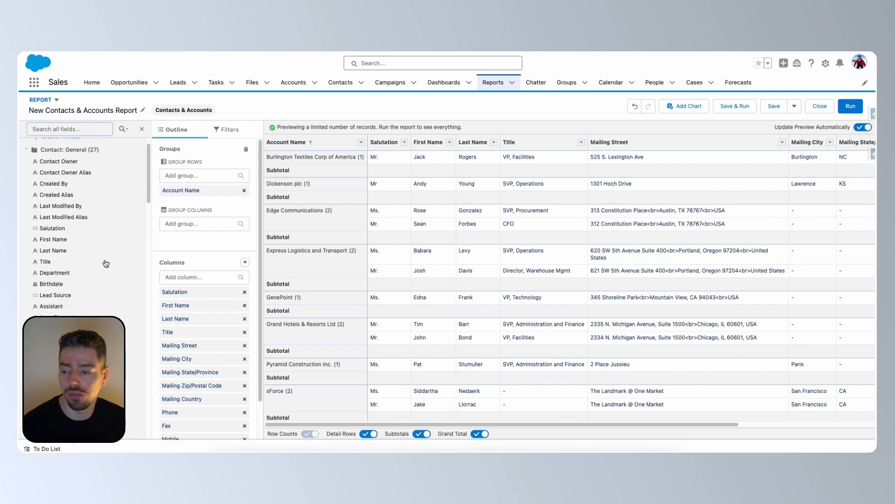
scroll(105, 264, "down", 1)
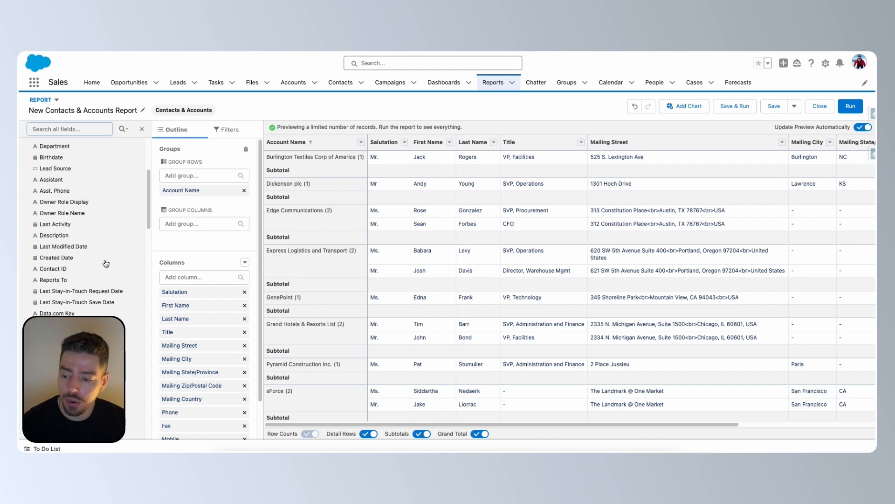
scroll(106, 263, "down", 3)
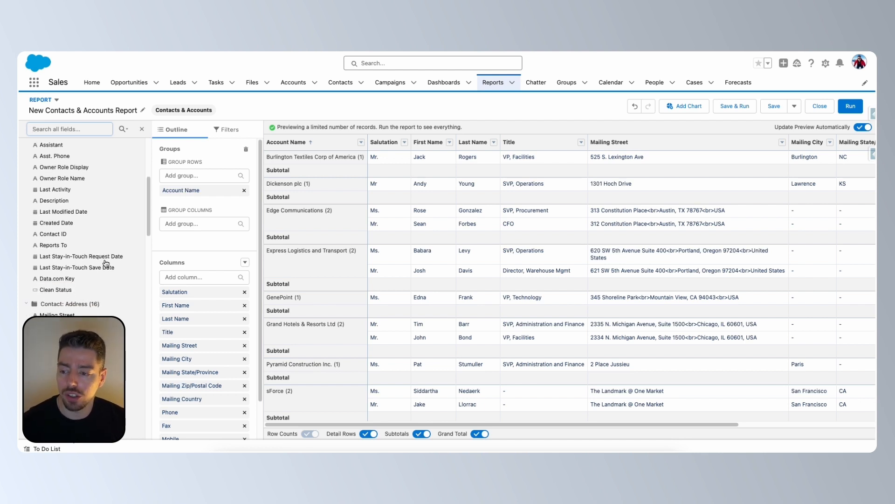
scroll(106, 263, "down", 6)
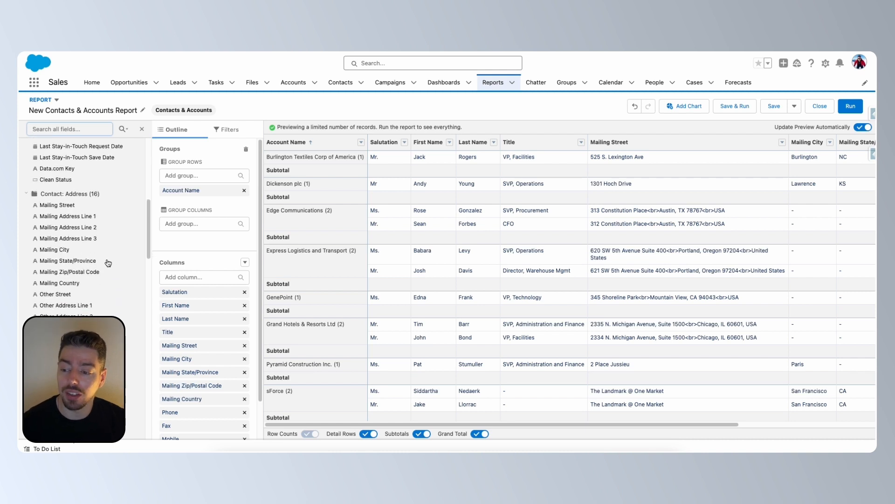
scroll(108, 266, "down", 3)
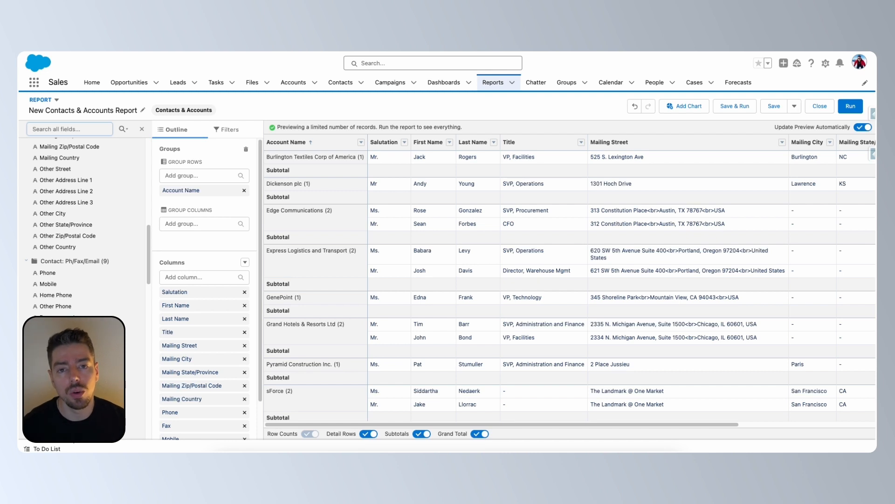
left_click(42, 317)
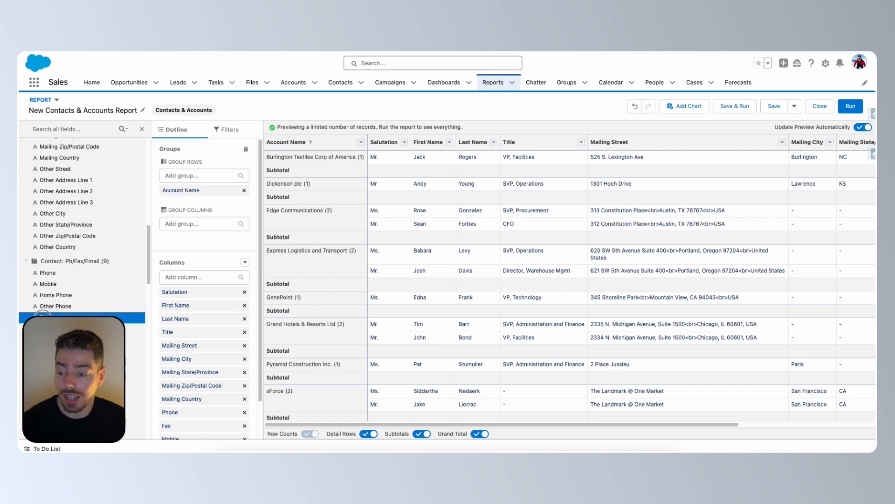
left_click_drag(101, 314, 170, 304)
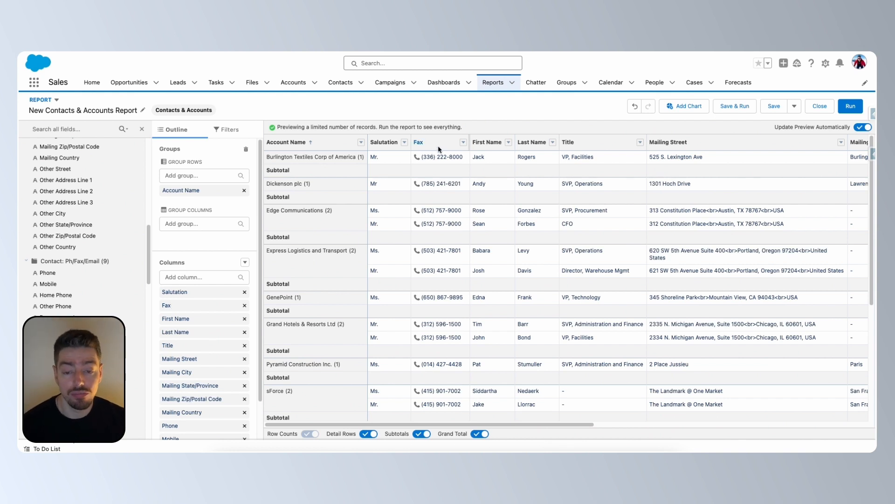
scroll(460, 310, "down", 1)
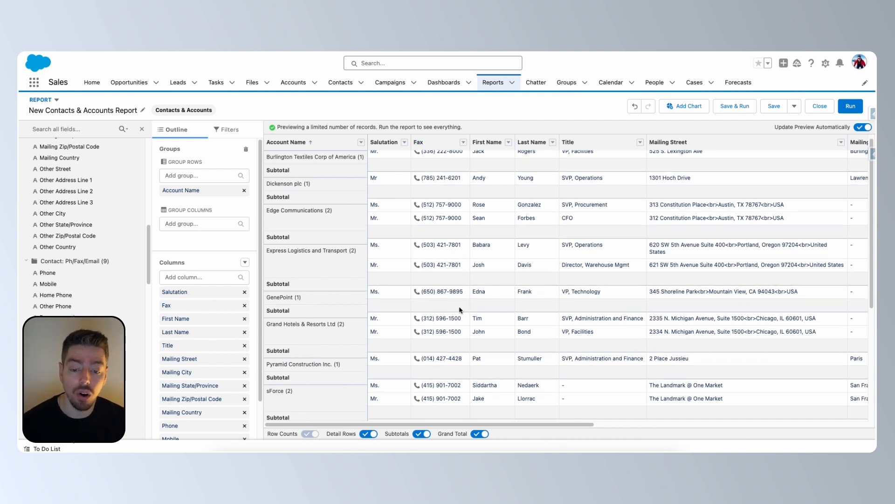
scroll(456, 289, "up", 1)
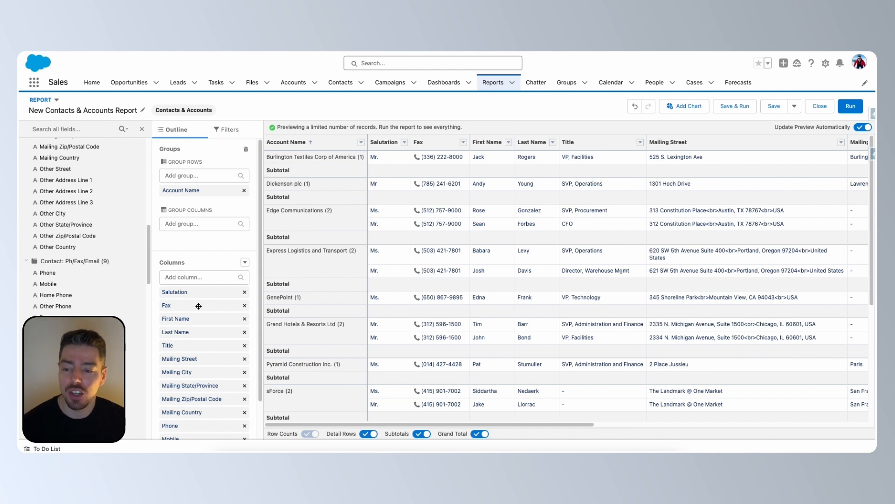
Step: Group the rows by Fax beneath Account Name, review the preview, and change Fax to a column grouping
left_click_drag(199, 306, 202, 195)
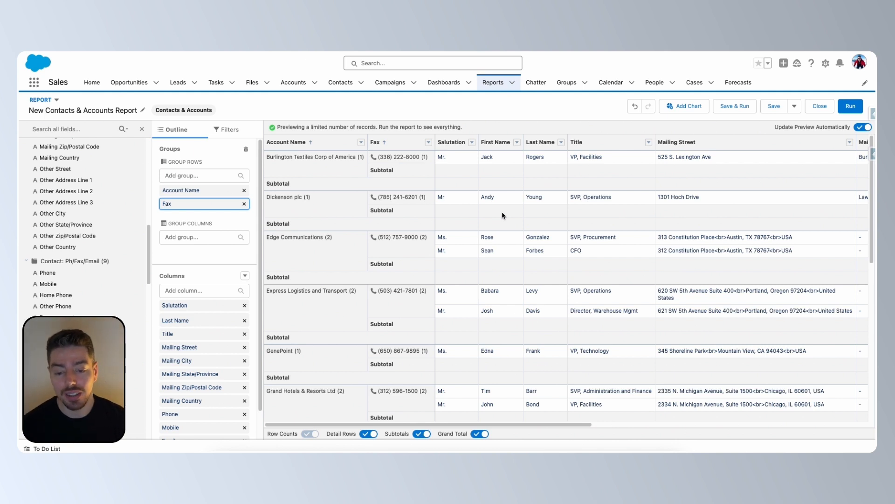
scroll(502, 211, "down", 1)
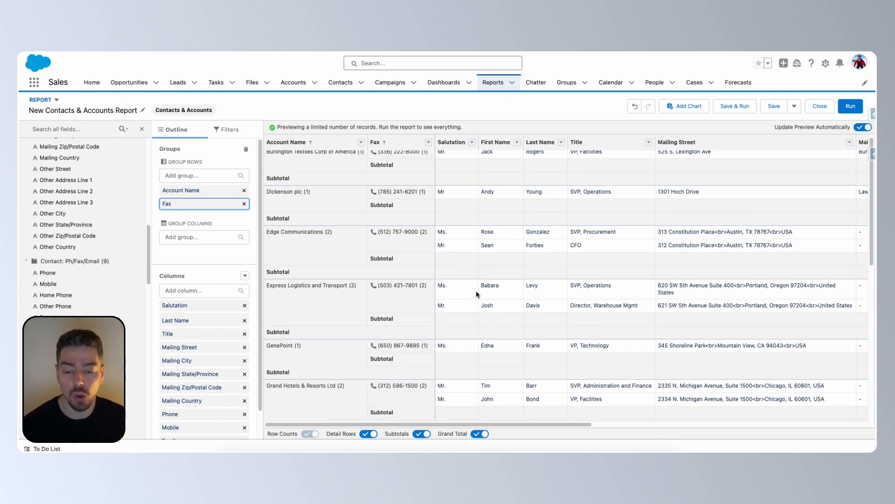
scroll(479, 292, "down", 3)
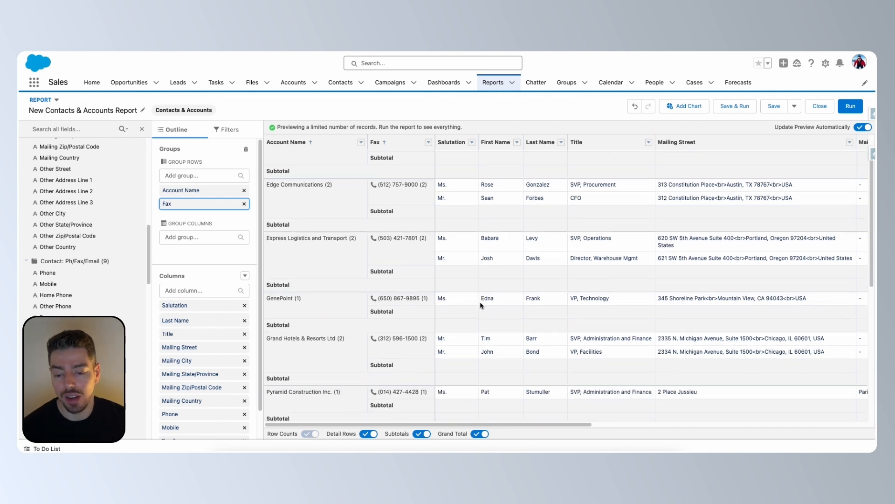
scroll(502, 341, "up", 3)
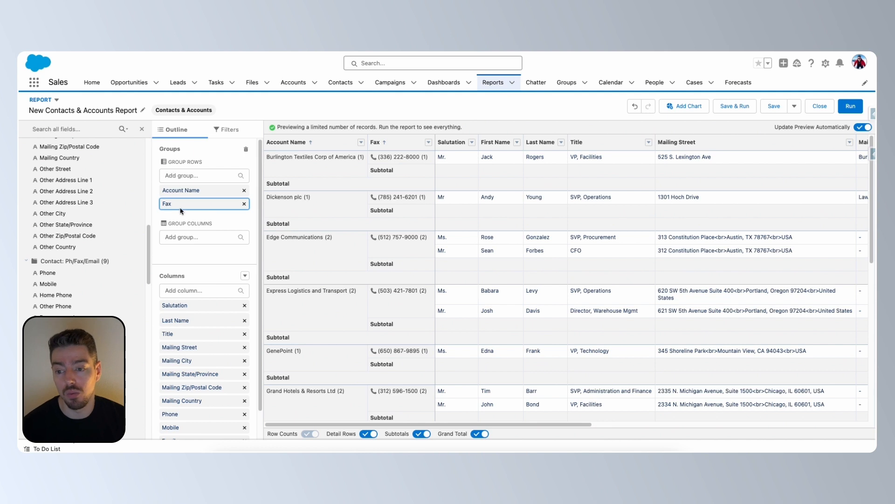
left_click_drag(182, 205, 203, 241)
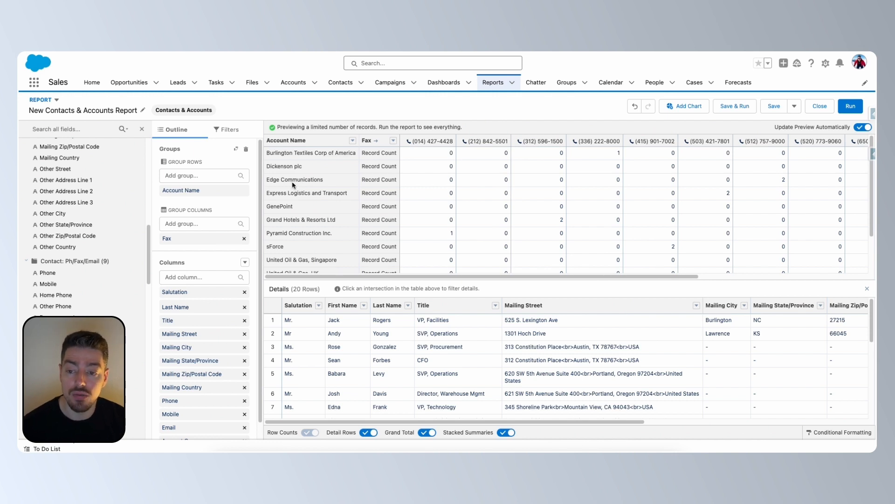
Step: Remove the Fax column grouping and hide the full field list
left_click(244, 238)
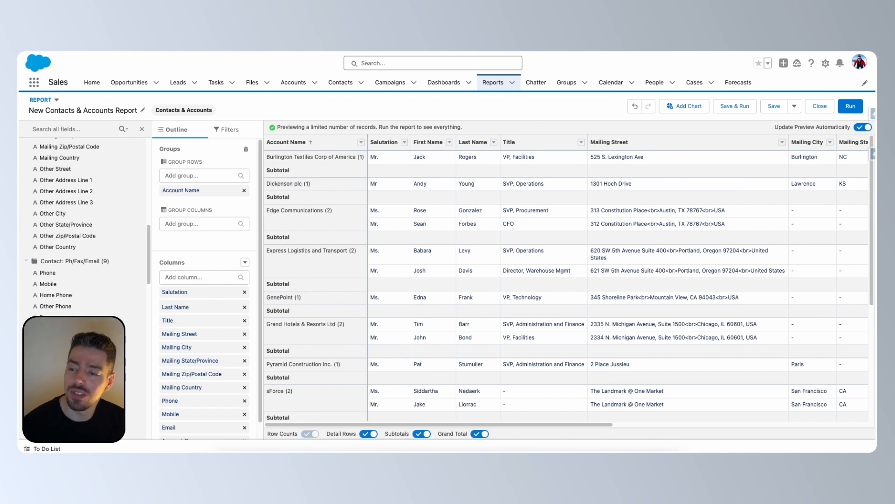
scroll(89, 223, "down", 3)
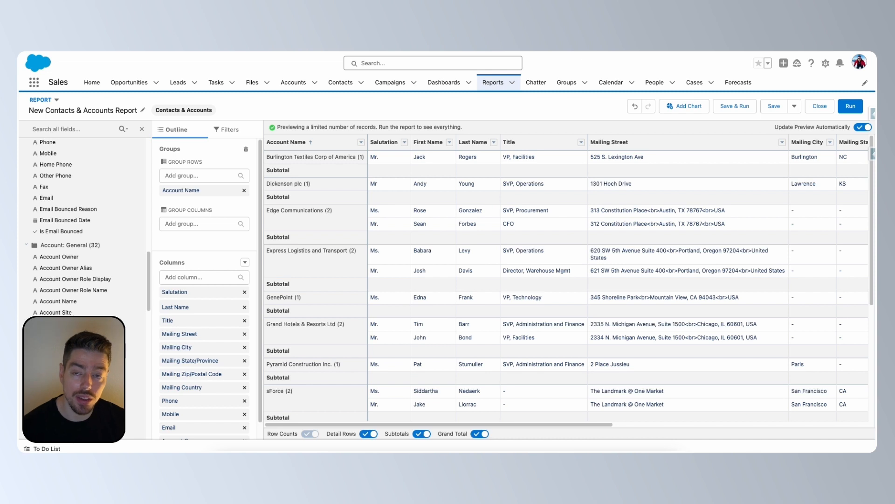
scroll(84, 224, "down", 1)
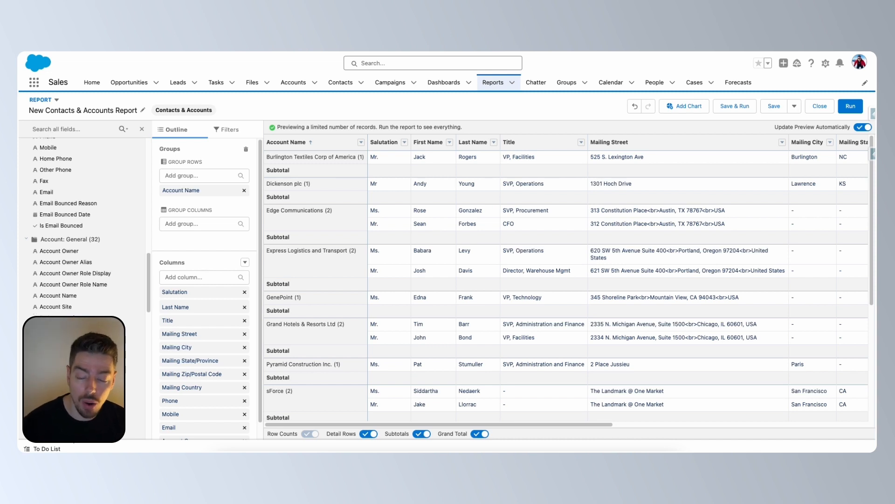
left_click(145, 131)
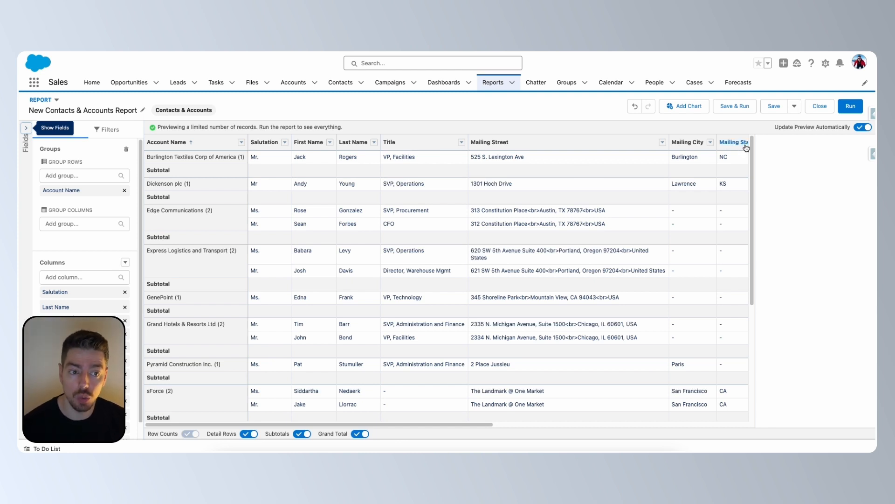
Step: Examine the Save Report form for both Save and Save & Run, closing it each time without saving
left_click(774, 114)
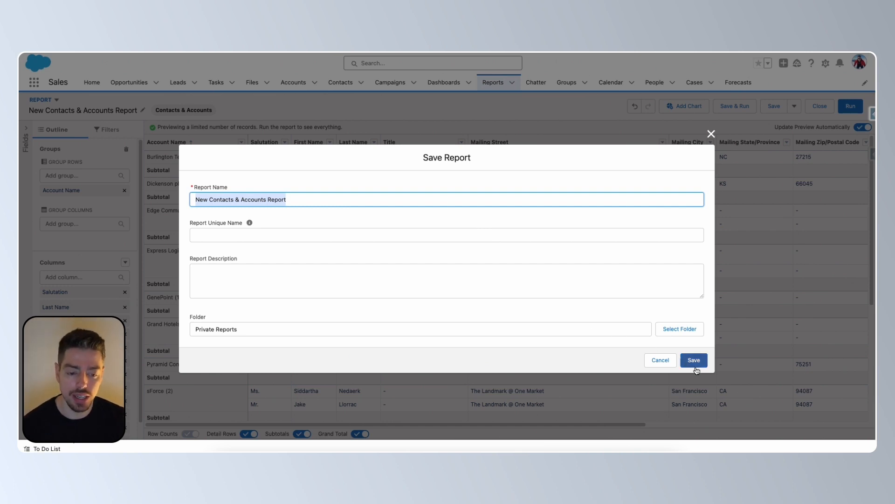
left_click(711, 135)
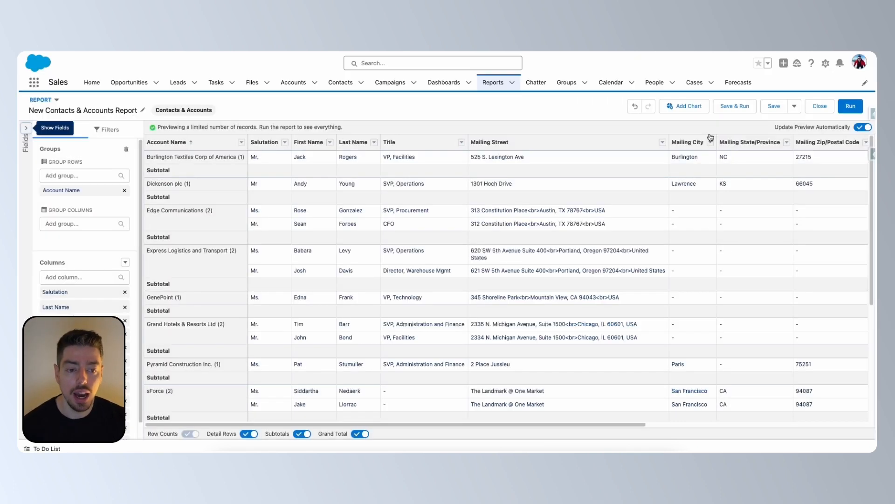
left_click(734, 107)
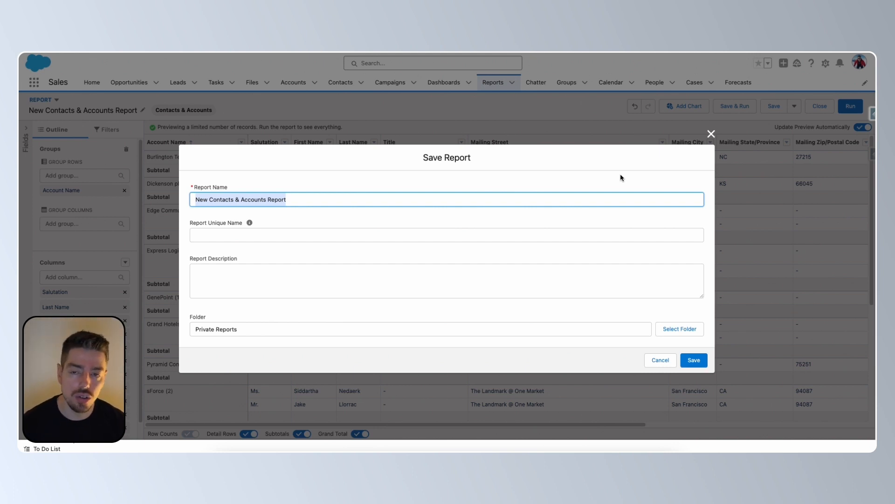
left_click(710, 134)
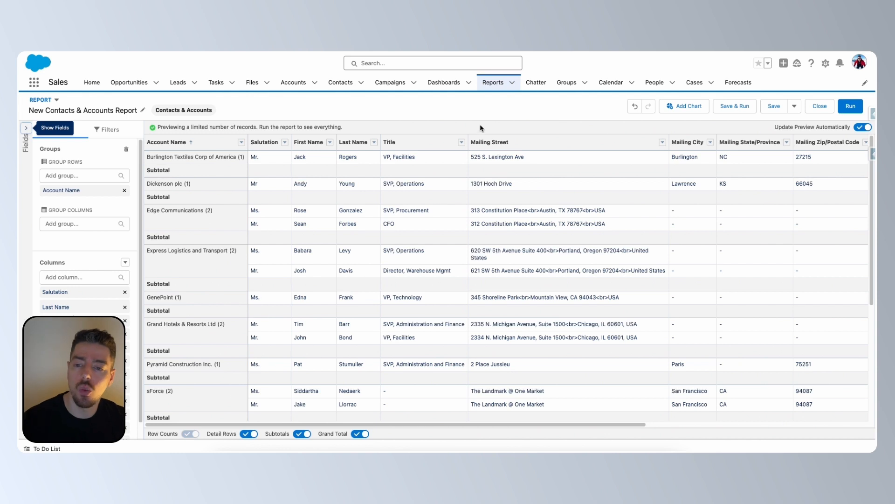
left_click(104, 131)
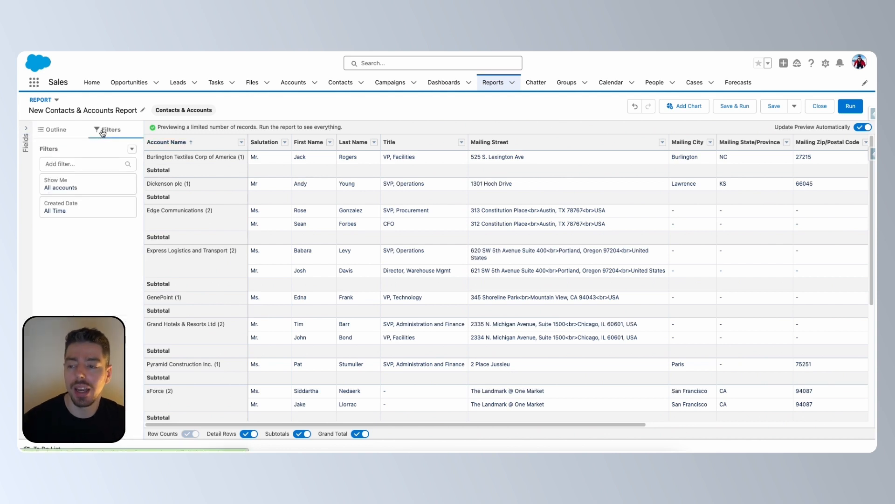
left_click(67, 135)
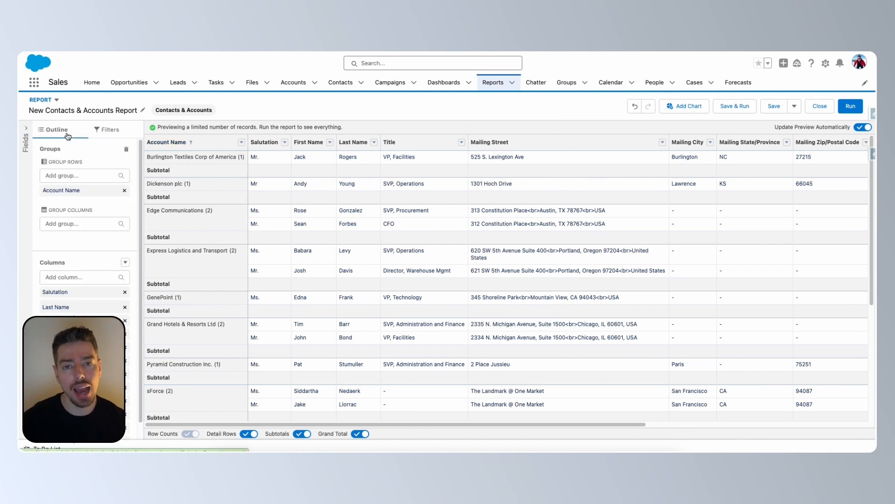